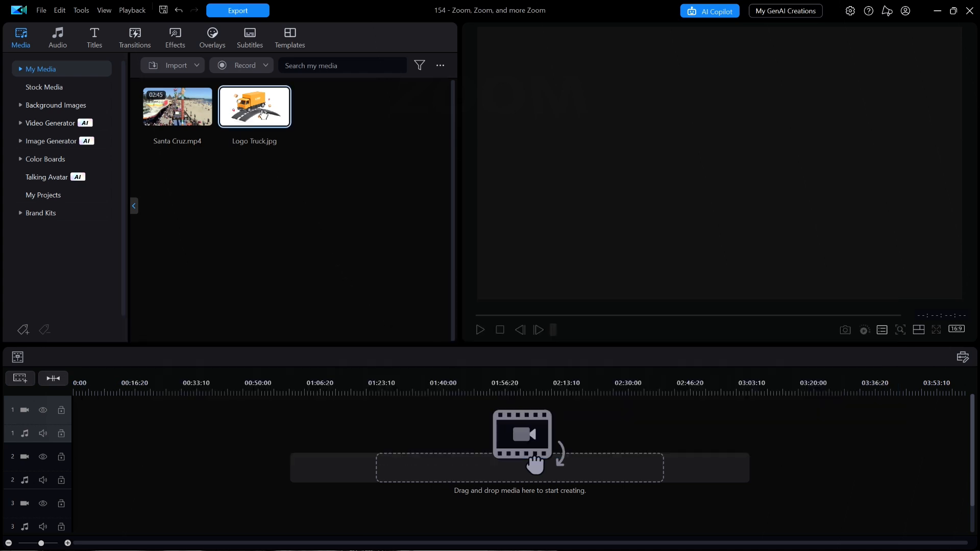
# - Place Logo Truck.jpg at the start of the first video track and open it for advanced editing
pyautogui.moveTo(262, 113); pyautogui.dragTo(74, 424)
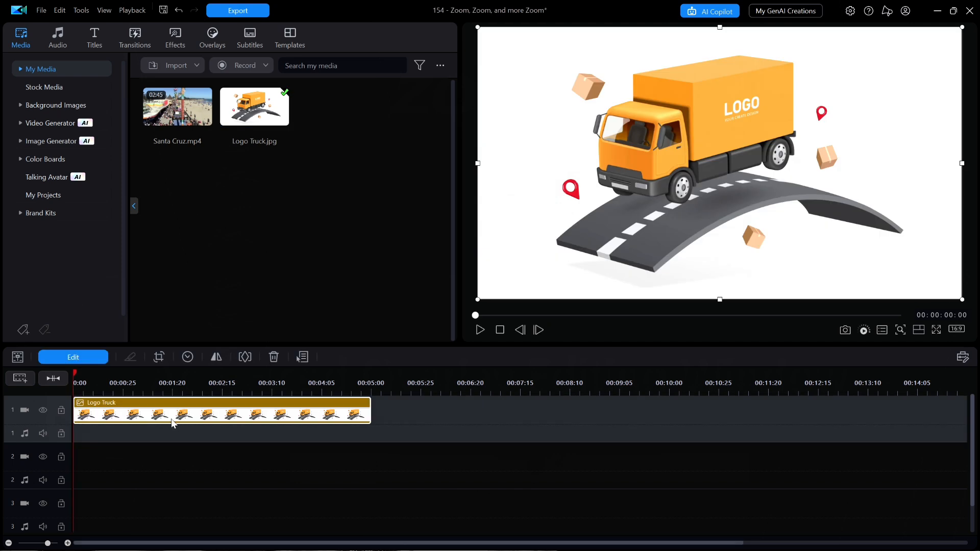
pyautogui.moveTo(236, 388); pyautogui.dragTo(301, 387)
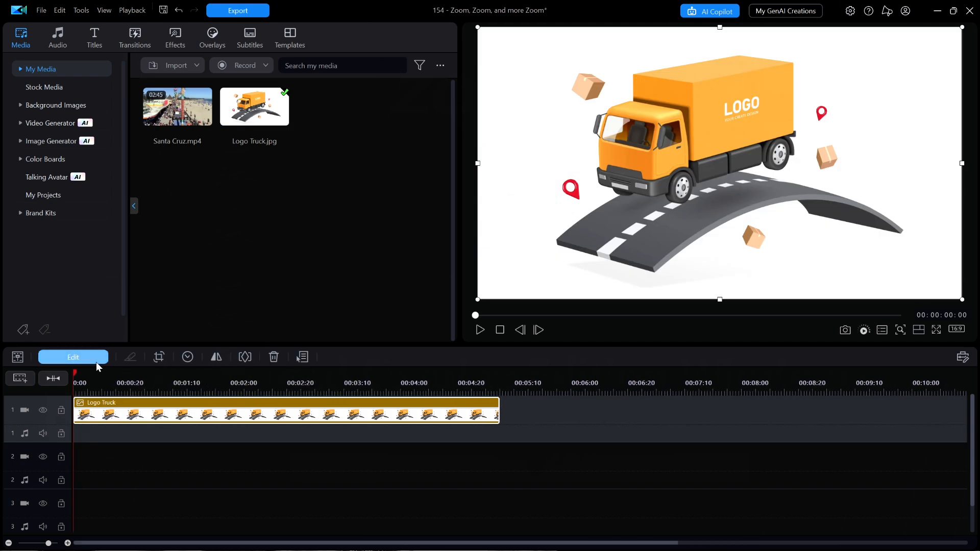
pyautogui.click(73, 357)
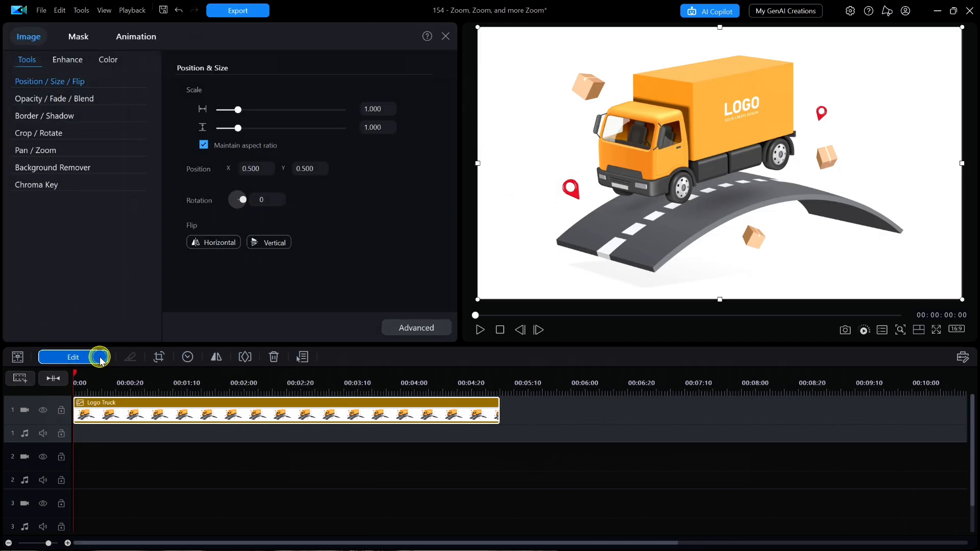
pyautogui.click(429, 329)
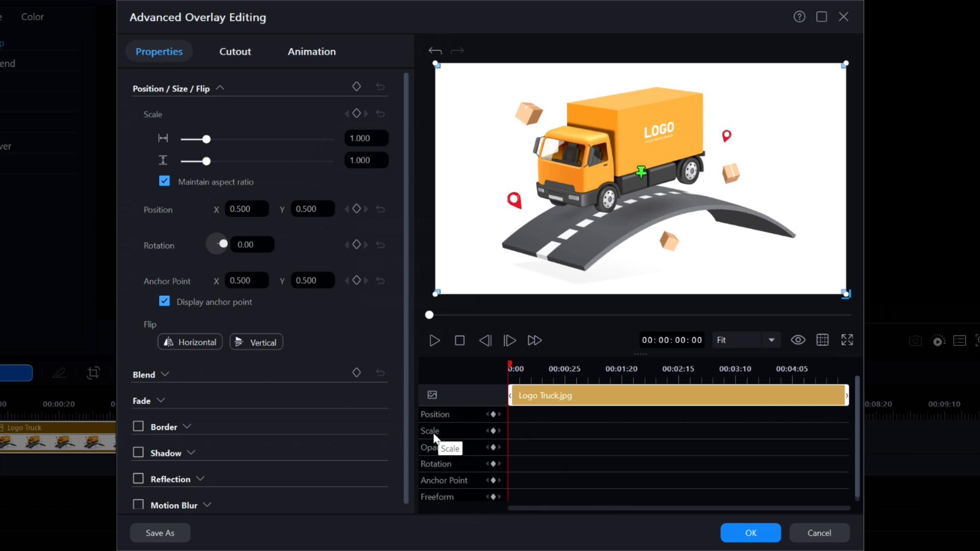
# - Add a scale keyframe at the truck image's start and enlarge the image to about 2.833 scale at 00:00:02:00
pyautogui.click(493, 431)
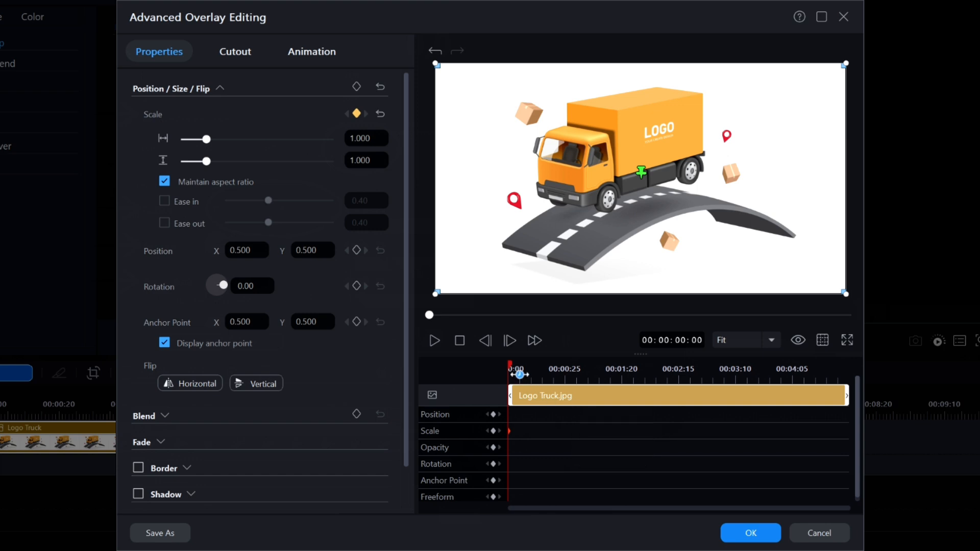
pyautogui.moveTo(520, 374); pyautogui.dragTo(590, 368)
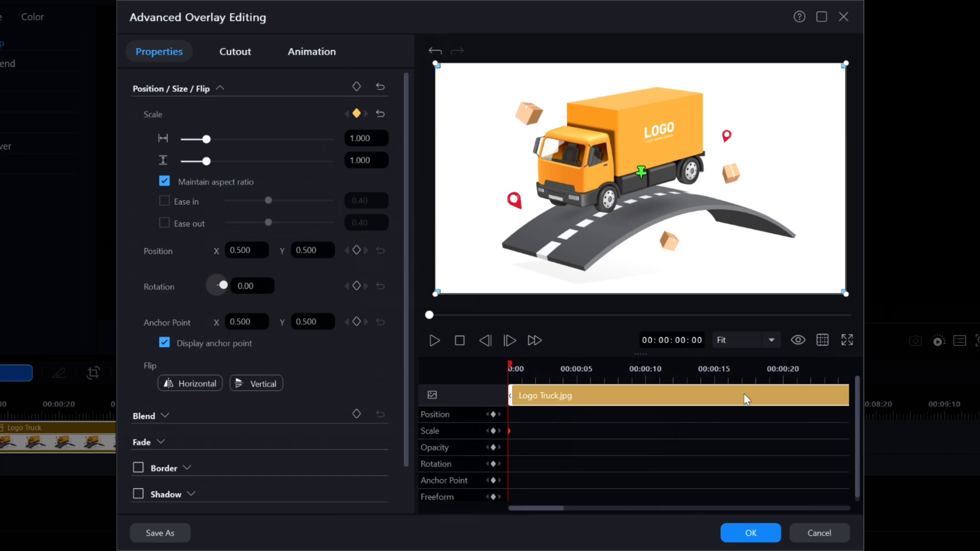
pyautogui.moveTo(552, 507); pyautogui.dragTo(660, 502)
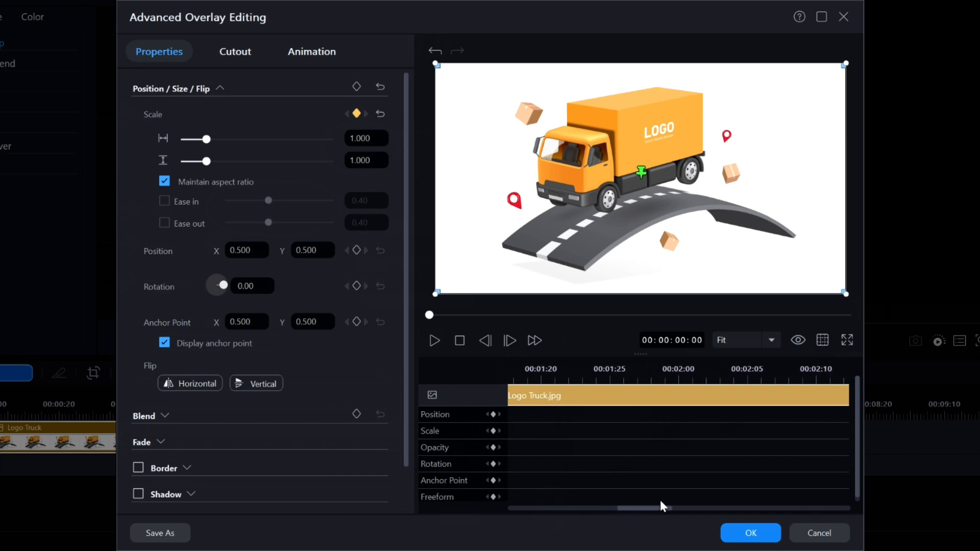
pyautogui.click(678, 366)
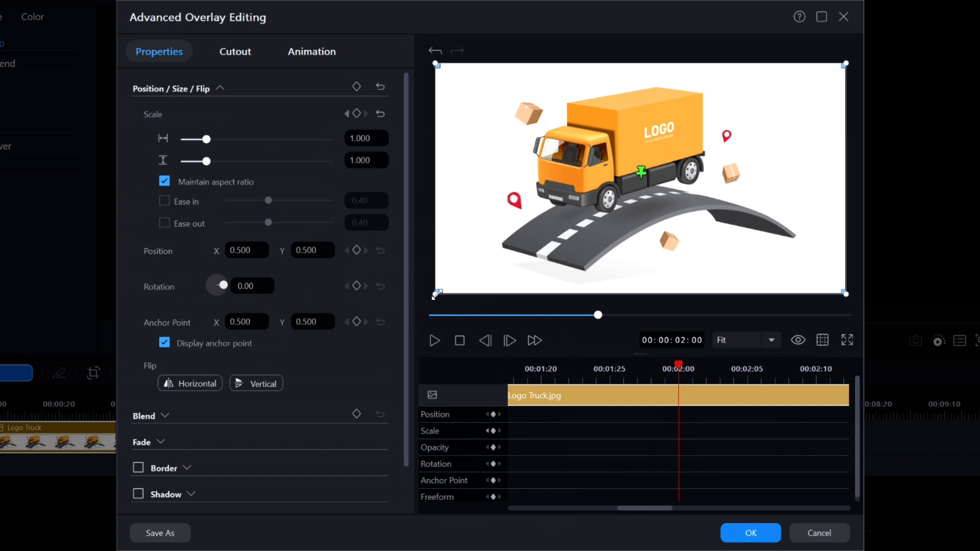
pyautogui.moveTo(436, 294); pyautogui.dragTo(178, 506)
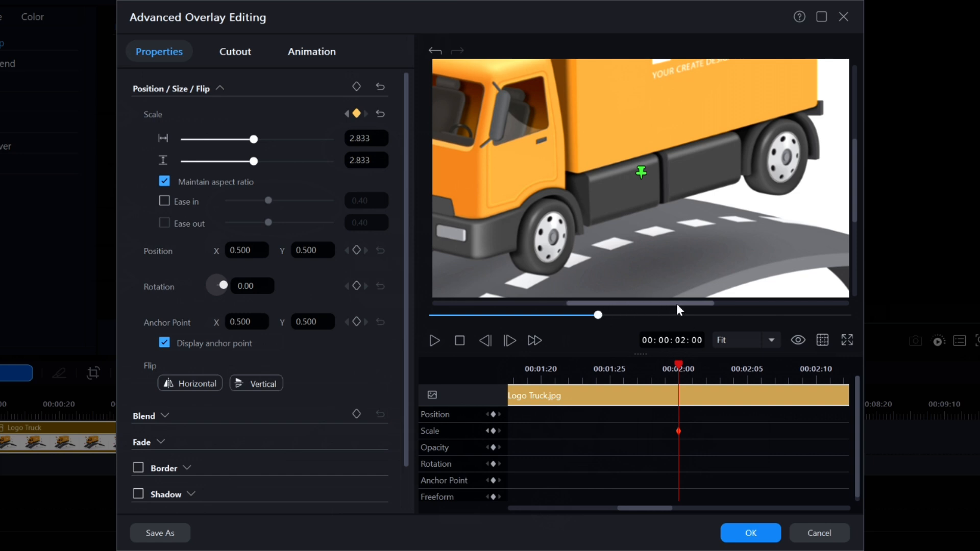
# - Set the truck image's scale at the 2-second keyframe to 4.000
pyautogui.moveTo(676, 304); pyautogui.dragTo(517, 305)
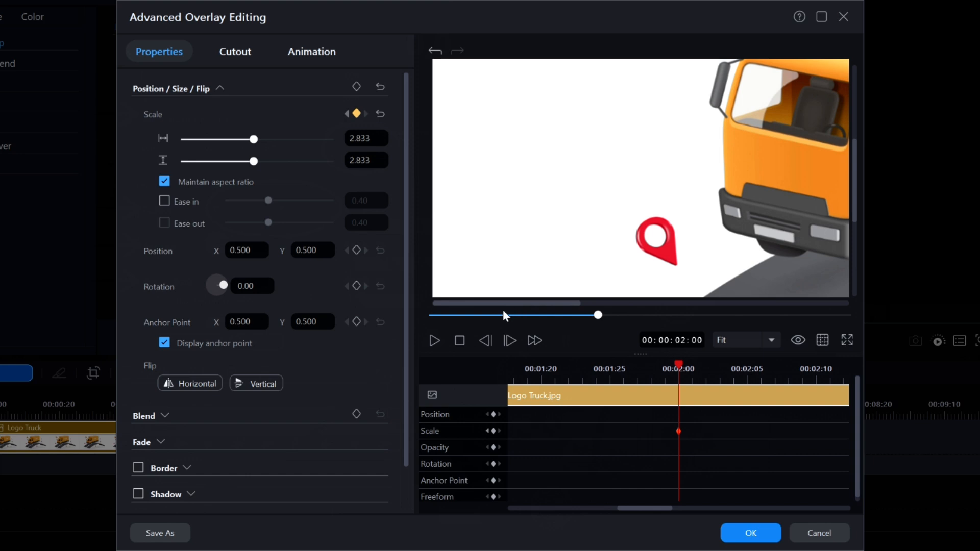
pyautogui.moveTo(856, 193); pyautogui.dragTo(856, 282)
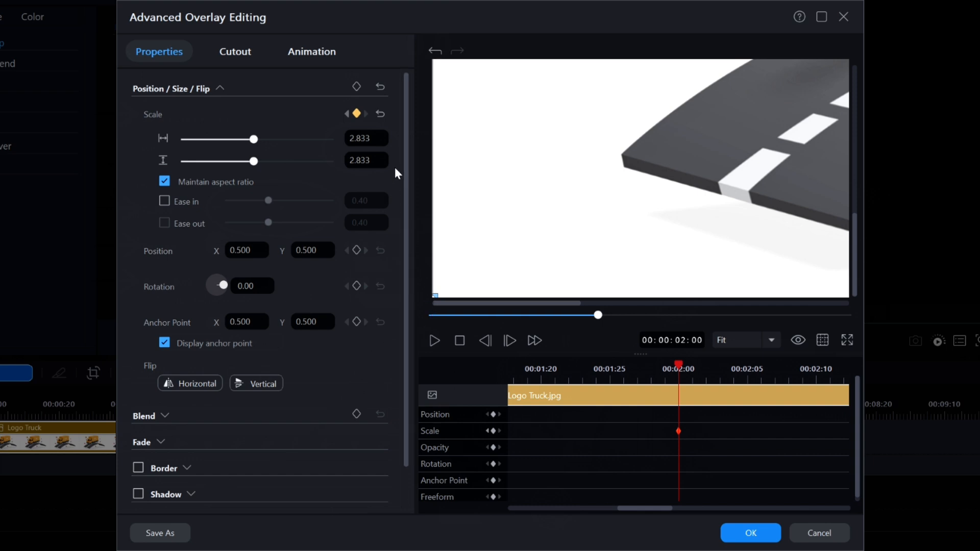
pyautogui.click(359, 138)
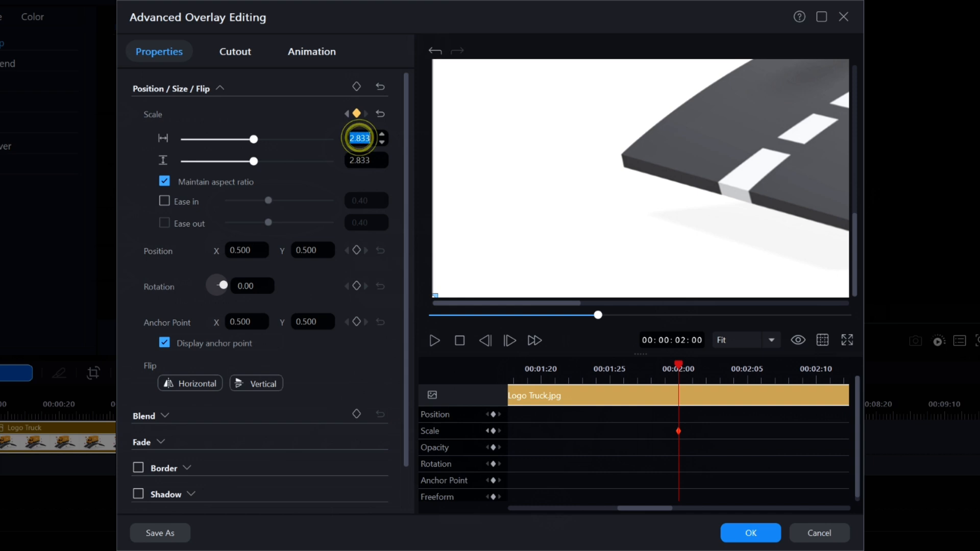
pyautogui.write('4')
pyautogui.press('Return')
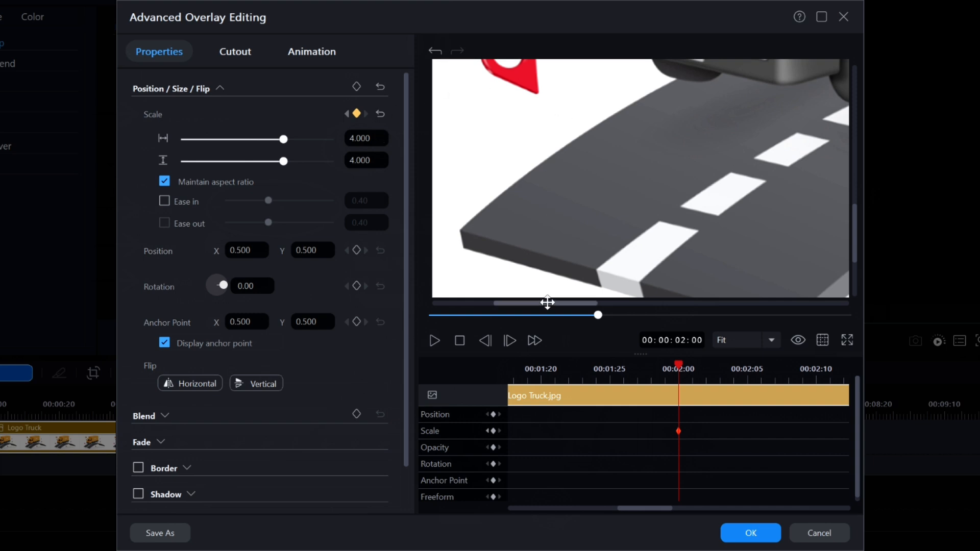
pyautogui.moveTo(550, 302); pyautogui.dragTo(637, 310)
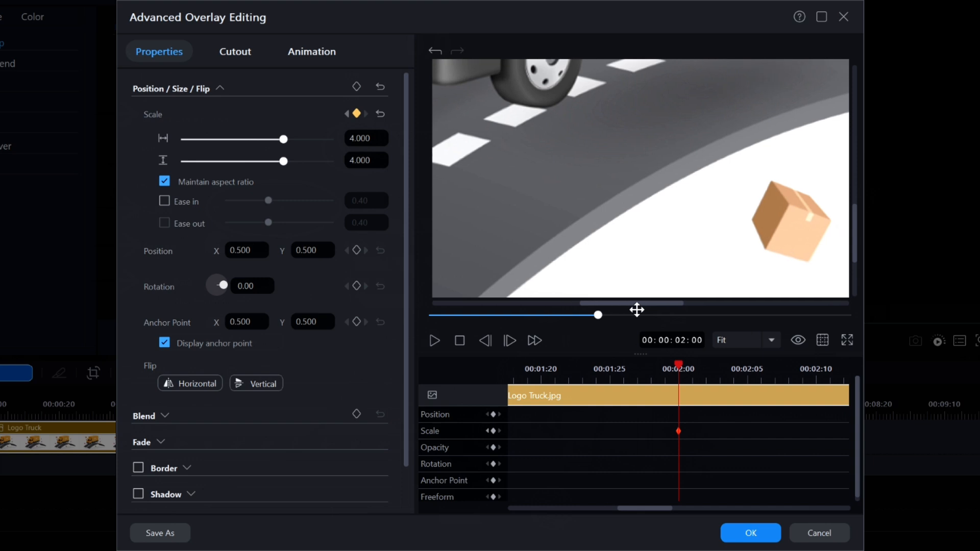
# - Duplicate the previous scale keyframe at 00:00:04:00 to hold the zoom
pyautogui.click(461, 342)
pyautogui.click(460, 341)
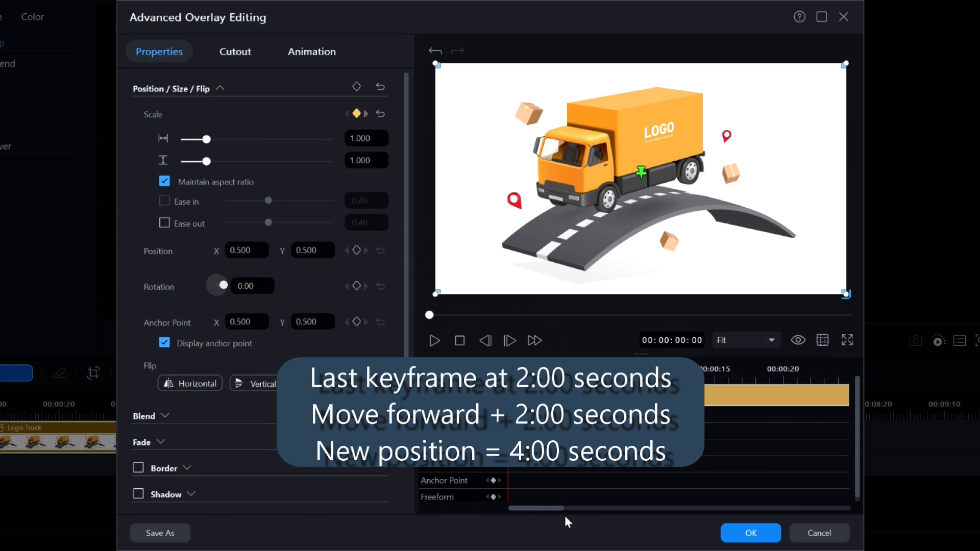
pyautogui.moveTo(551, 508); pyautogui.dragTo(794, 510)
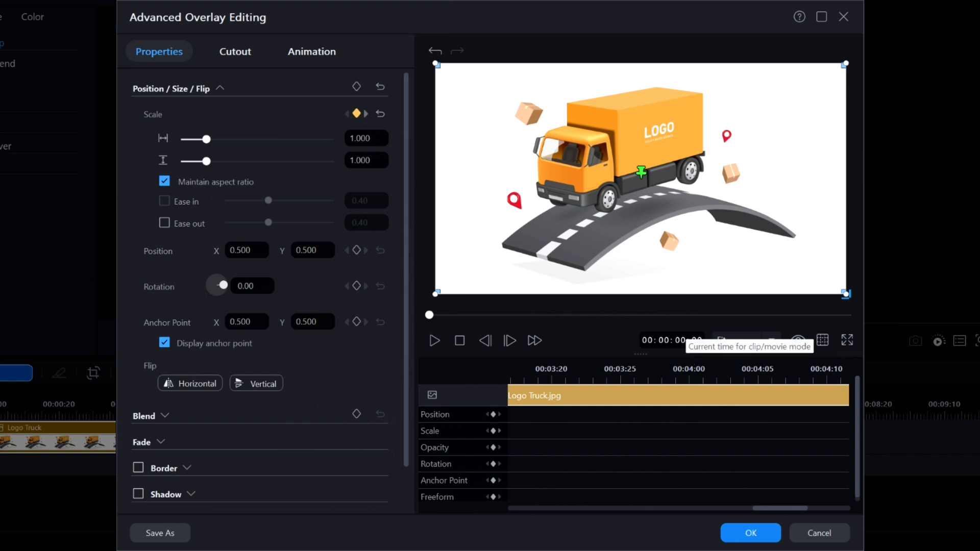
pyautogui.click(683, 339)
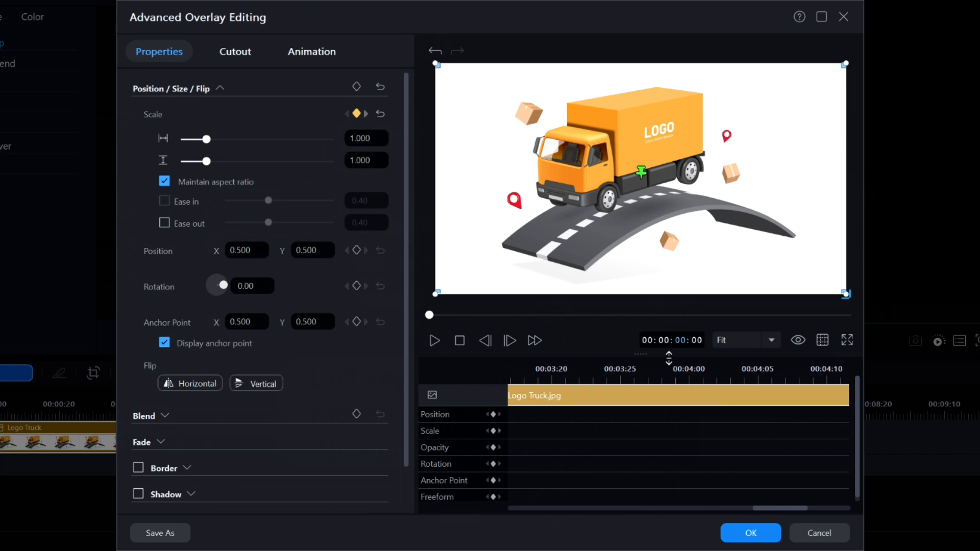
pyautogui.press('Return')
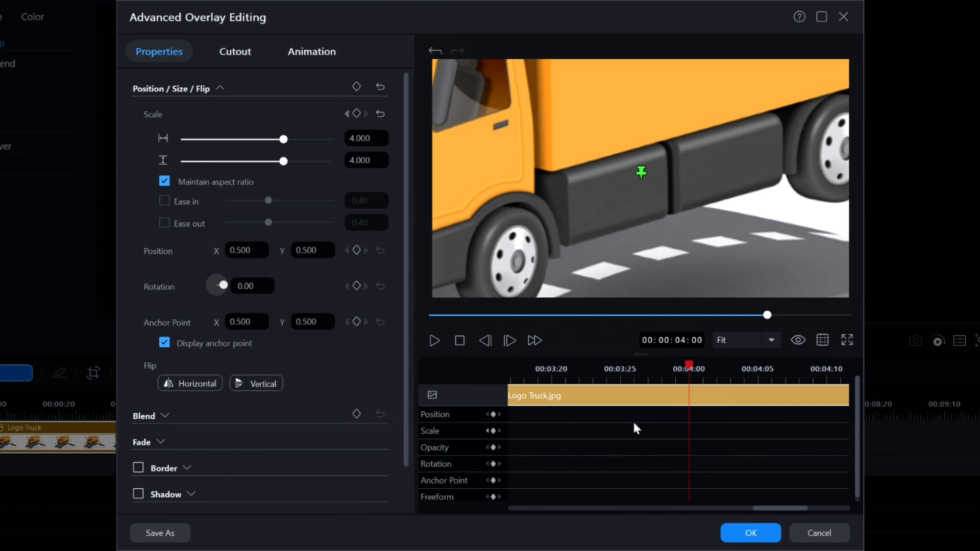
pyautogui.rightClick(701, 431)
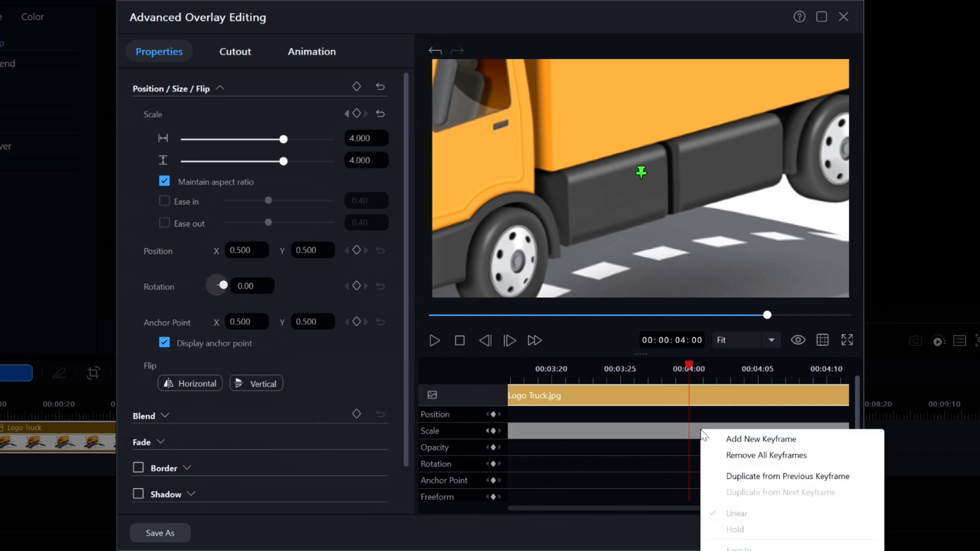
pyautogui.click(760, 479)
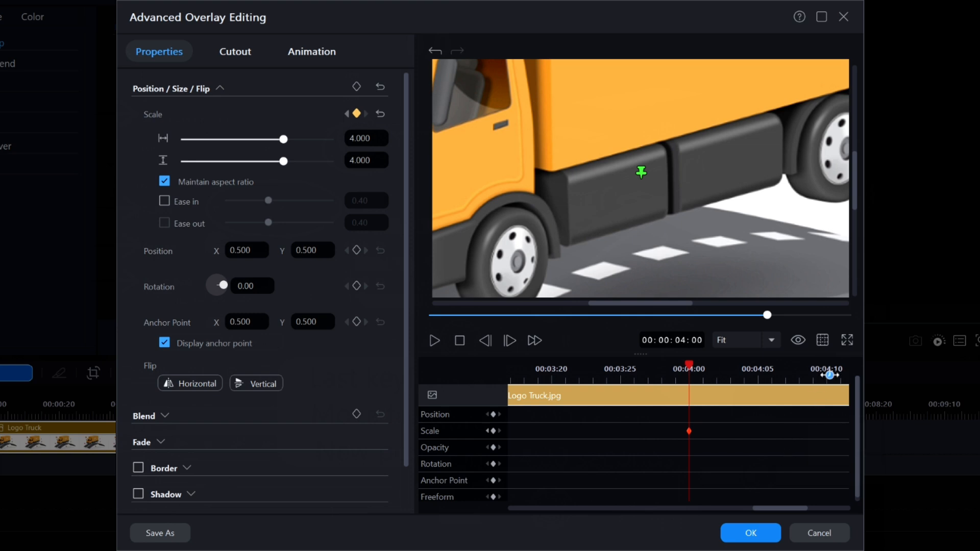
# - Set the scale to 1.0 at the truck clip's last frame, 00:00:04:29, to zoom back out
pyautogui.moveTo(830, 375); pyautogui.dragTo(545, 377)
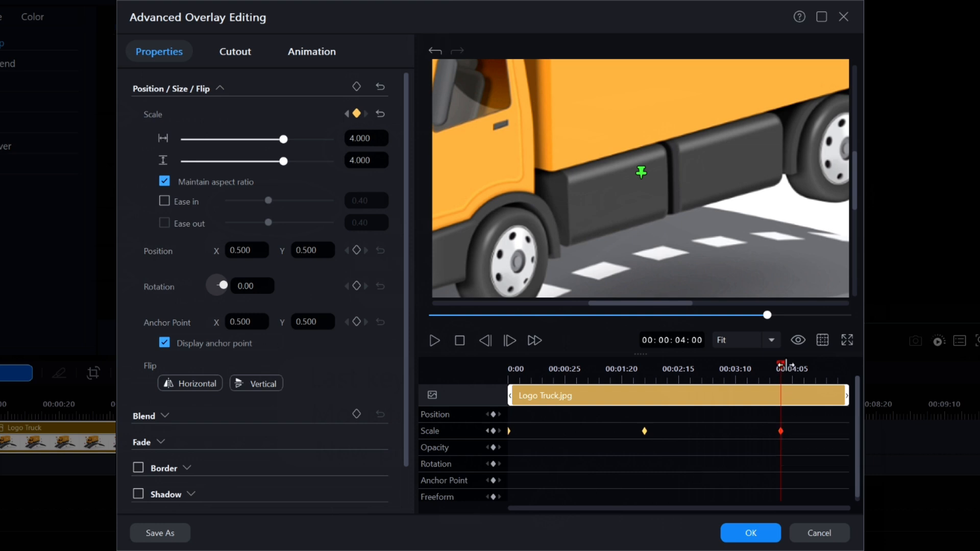
pyautogui.moveTo(782, 367); pyautogui.dragTo(820, 374)
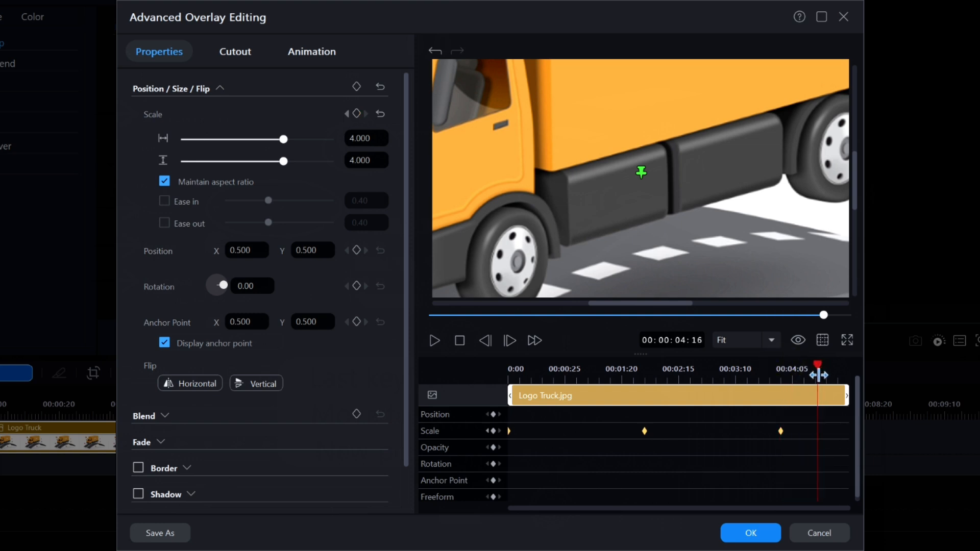
pyautogui.press('End')
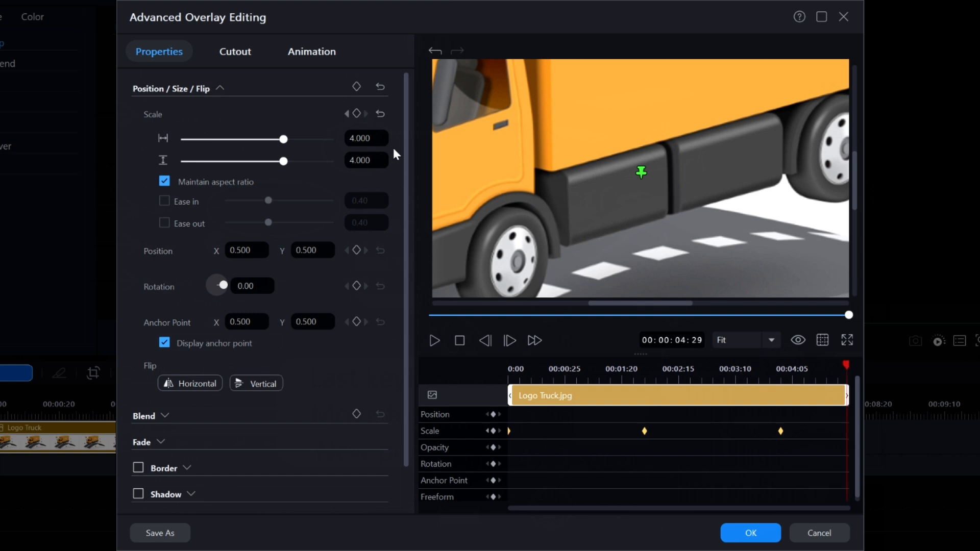
pyautogui.click(360, 138)
pyautogui.write('1.0')
pyautogui.press('Return')
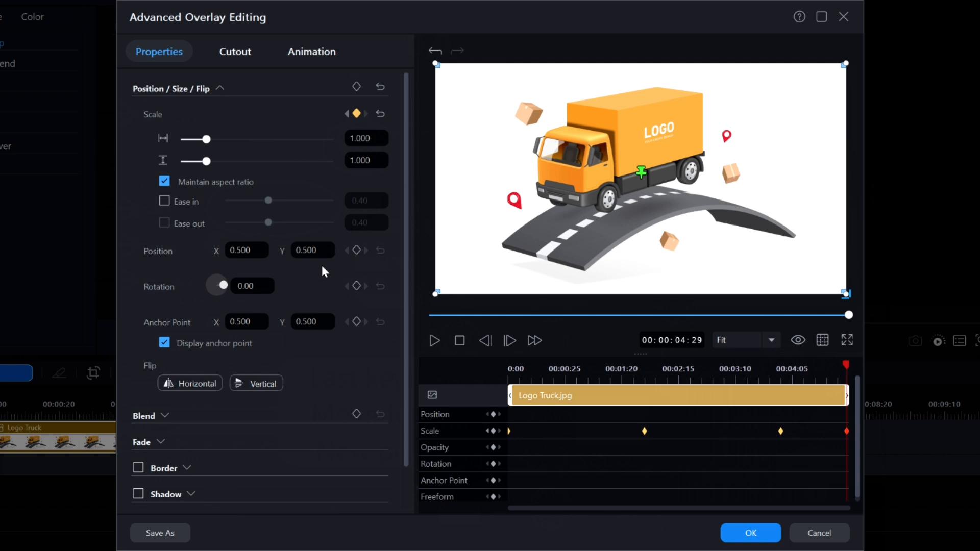
# - Preview the truck's zoom animation in the advanced editor and on the main timeline, applying the edits in between
pyautogui.click(458, 339)
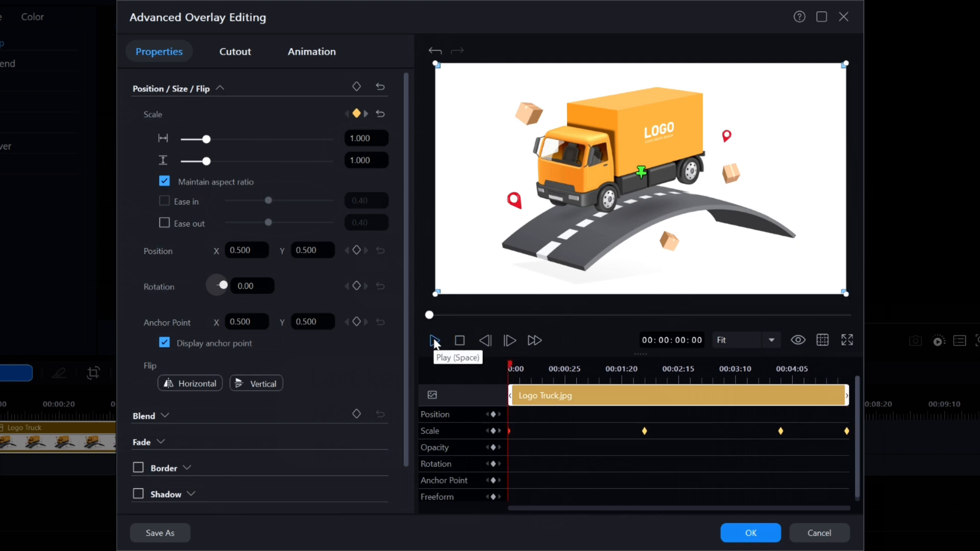
pyautogui.click(434, 340)
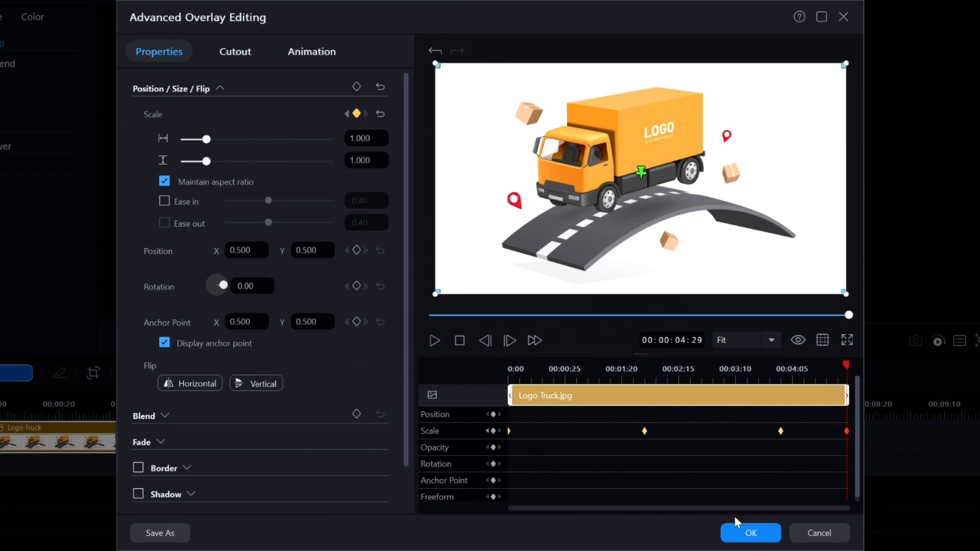
pyautogui.click(748, 533)
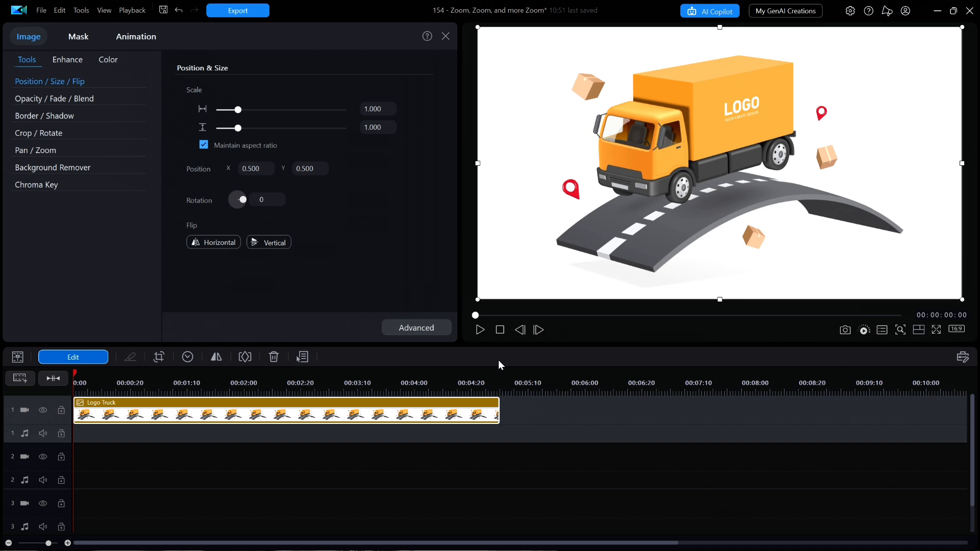
pyautogui.click(476, 331)
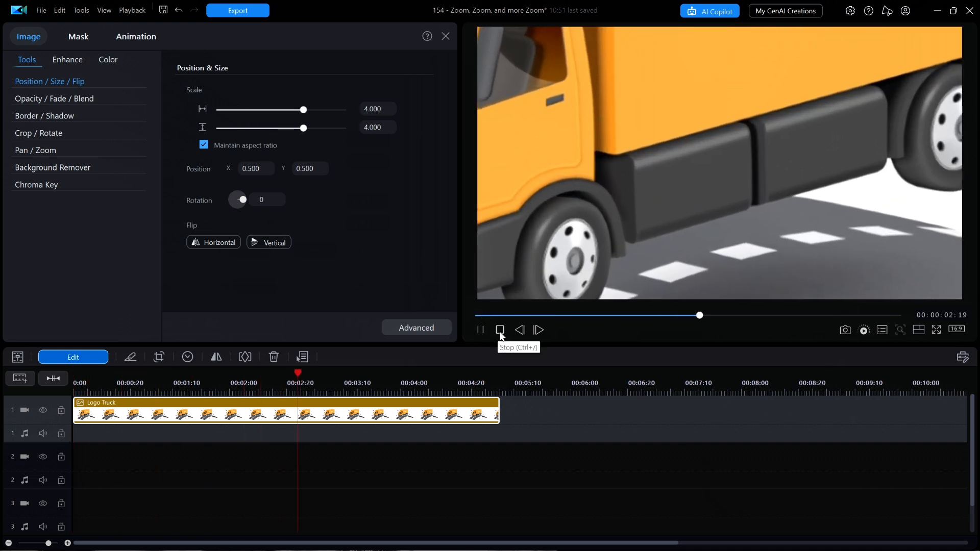
pyautogui.click(500, 332)
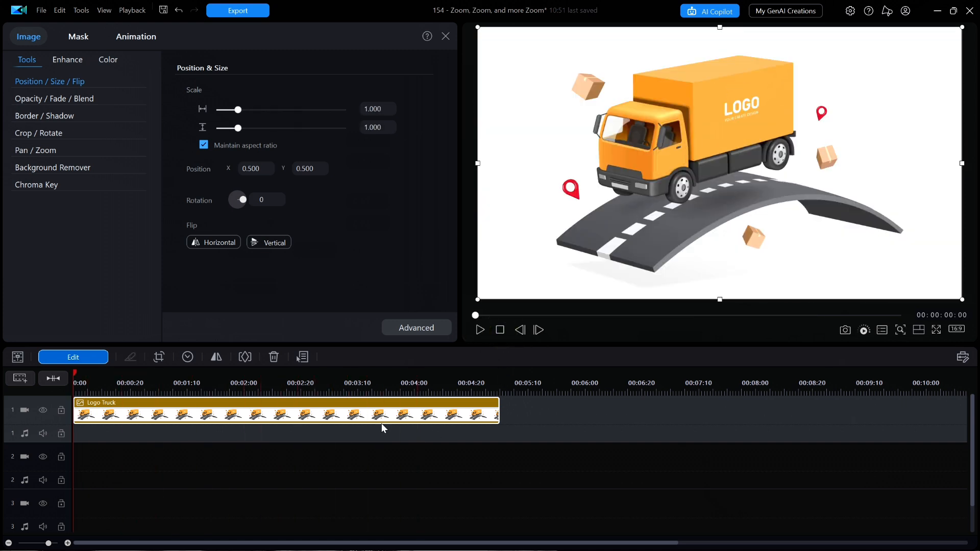
# - Replace the truck clip on the timeline with Santa Cruz.mp4 and open the video for advanced editing
pyautogui.press('Delete')
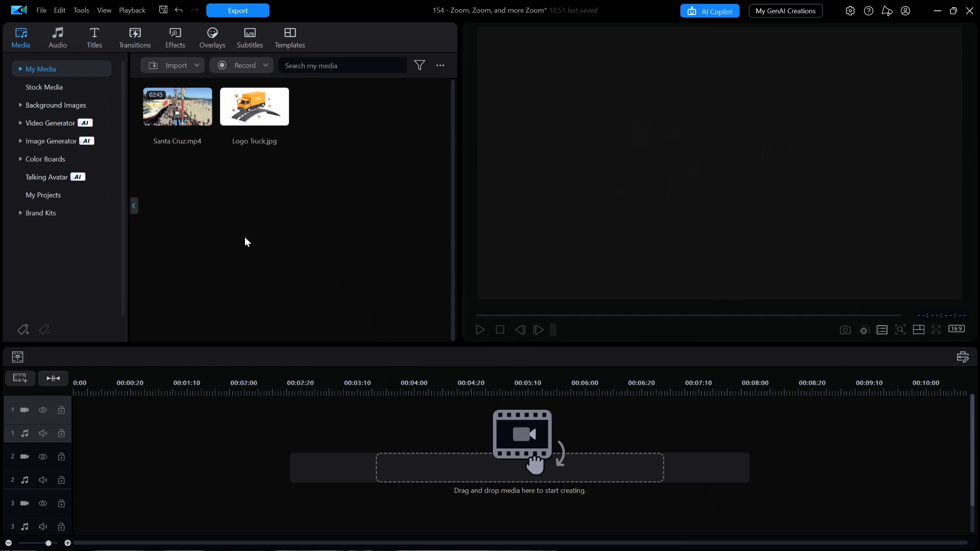
pyautogui.moveTo(180, 117); pyautogui.dragTo(76, 415)
pyautogui.moveTo(164, 389); pyautogui.dragTo(251, 390)
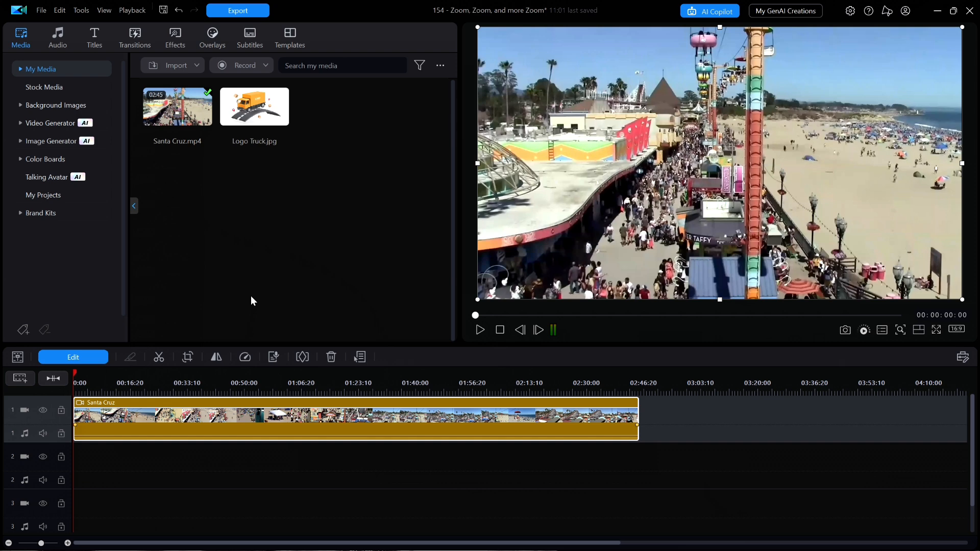
pyautogui.click(94, 360)
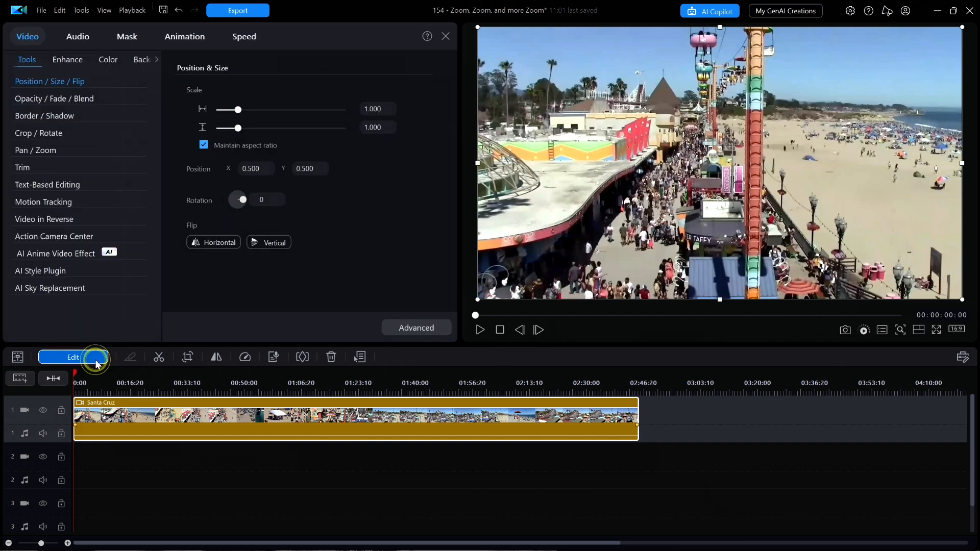
pyautogui.click(433, 328)
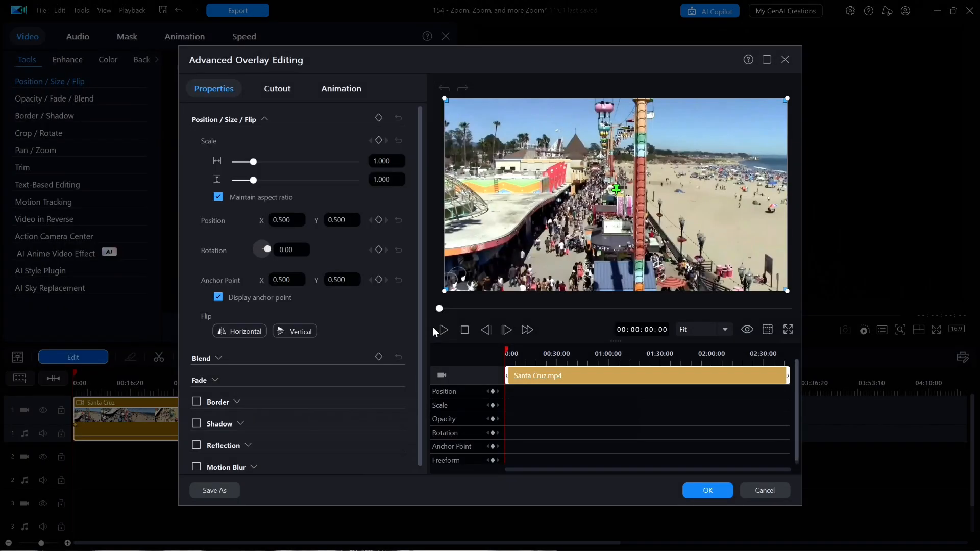
# - Add a scale keyframe at the start of the Santa Cruz video and set the scale to 4.0 at 00:00:02:00 to zoom in
pyautogui.click(494, 406)
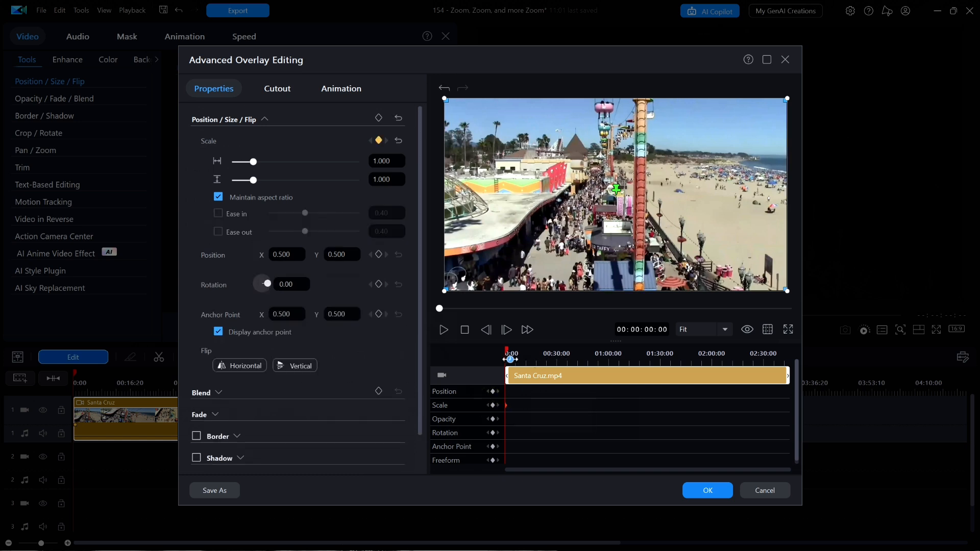
pyautogui.moveTo(511, 359); pyautogui.dragTo(809, 361)
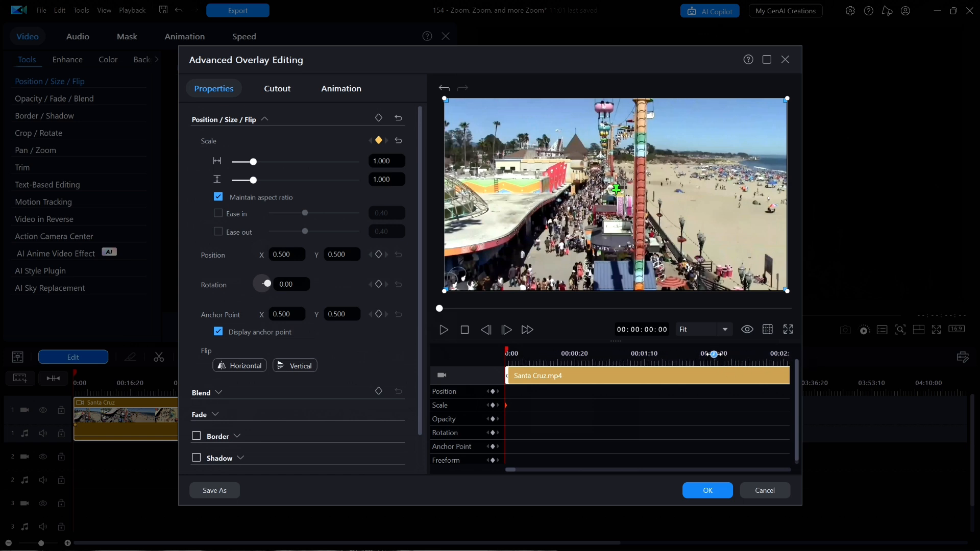
pyautogui.click(714, 354)
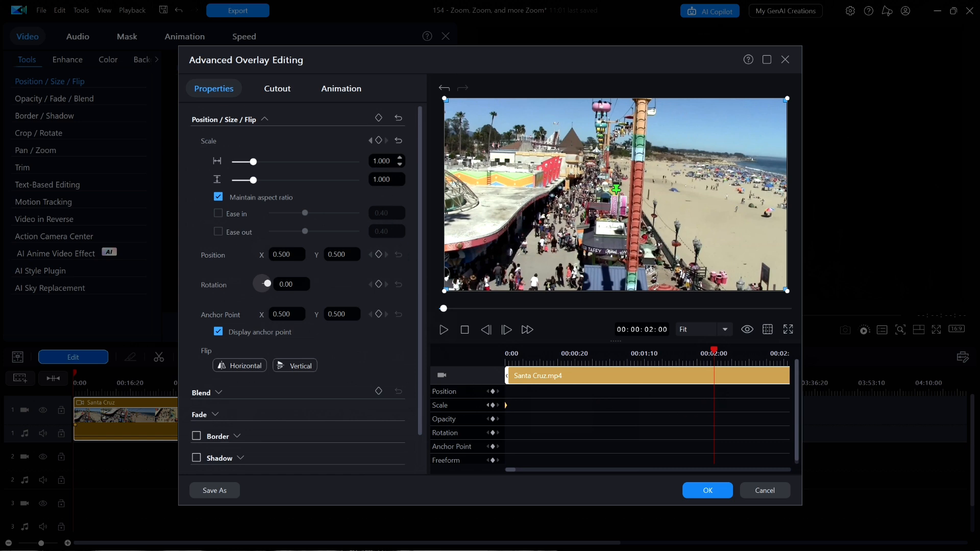
pyautogui.click(381, 161)
pyautogui.write('4')
pyautogui.press('Return')
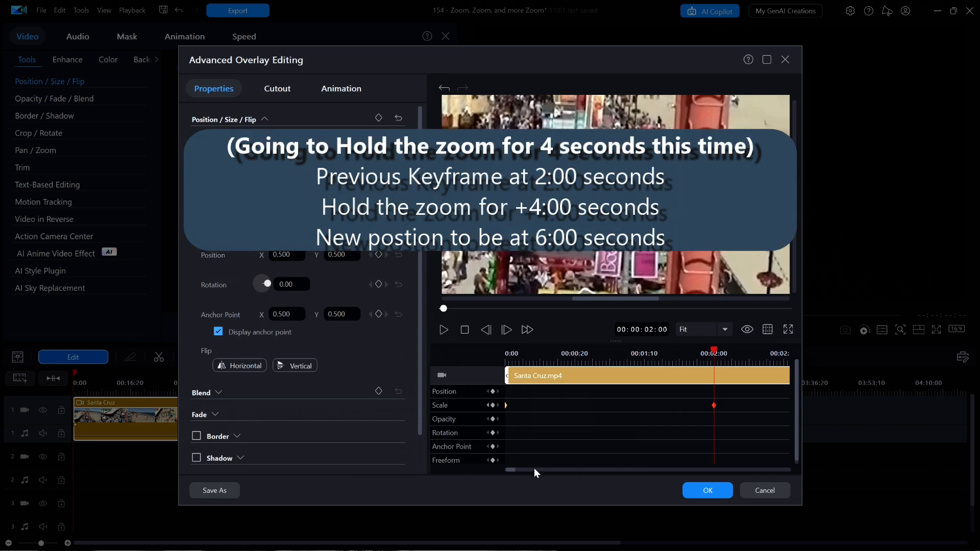
# - Duplicate the previous scale keyframe at 00:00:06:00 to hold the video's zoom for four seconds
pyautogui.click(534, 469)
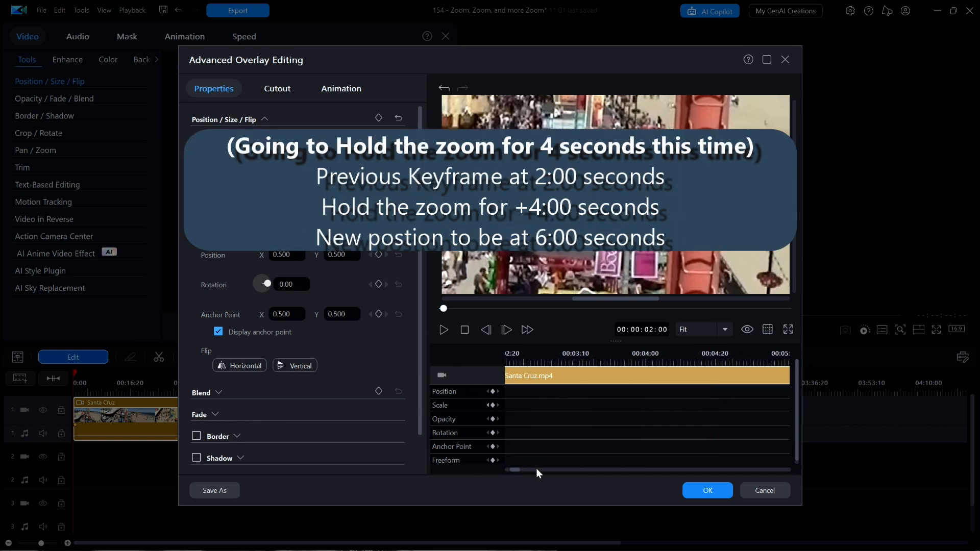
pyautogui.click(536, 467)
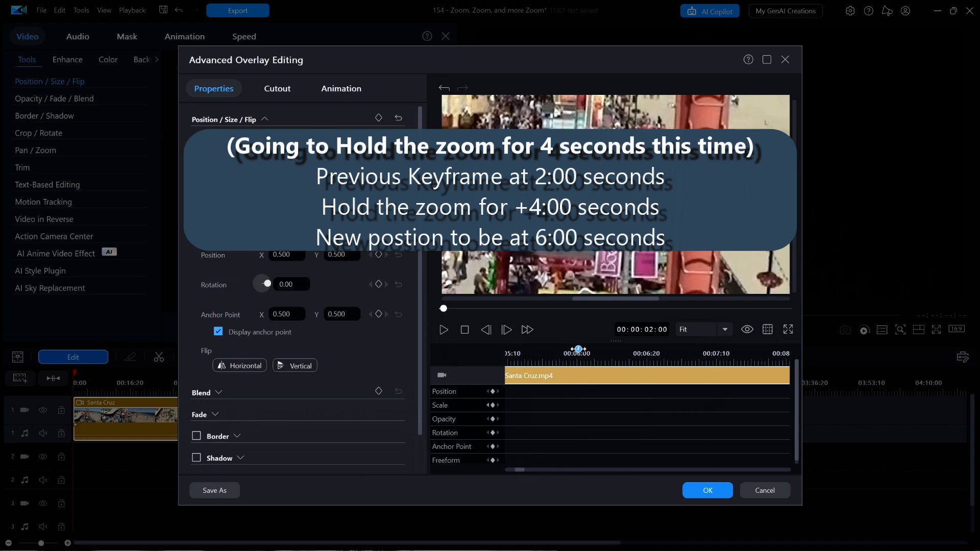
pyautogui.click(577, 352)
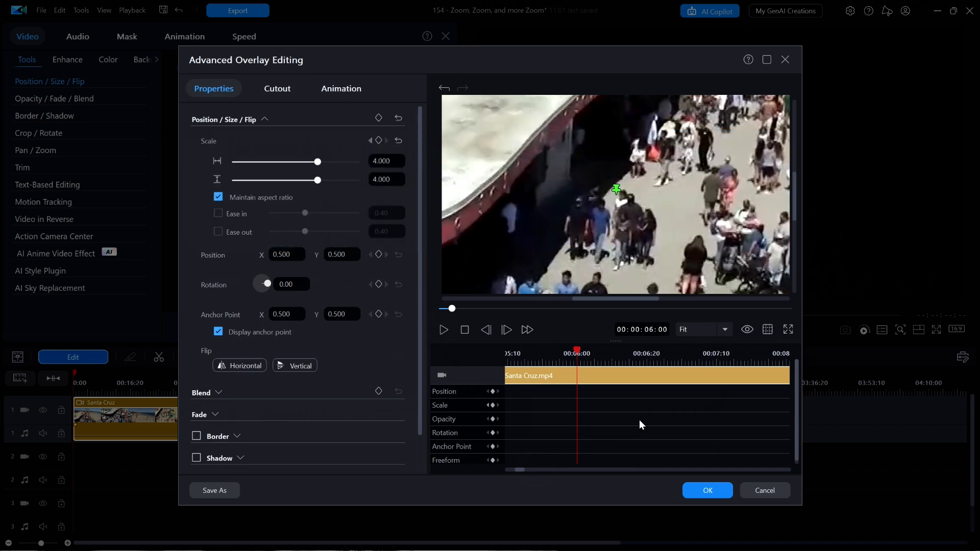
pyautogui.rightClick(587, 405)
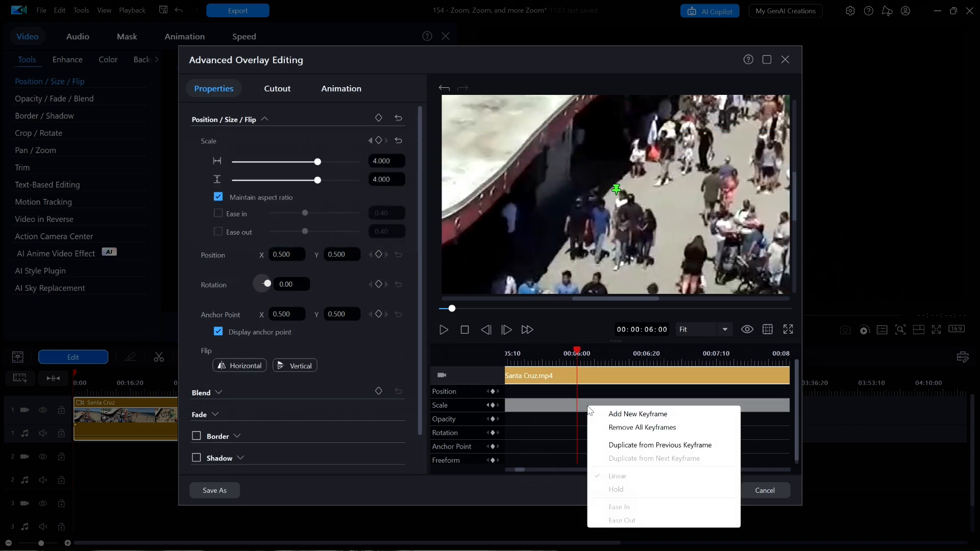
pyautogui.click(632, 446)
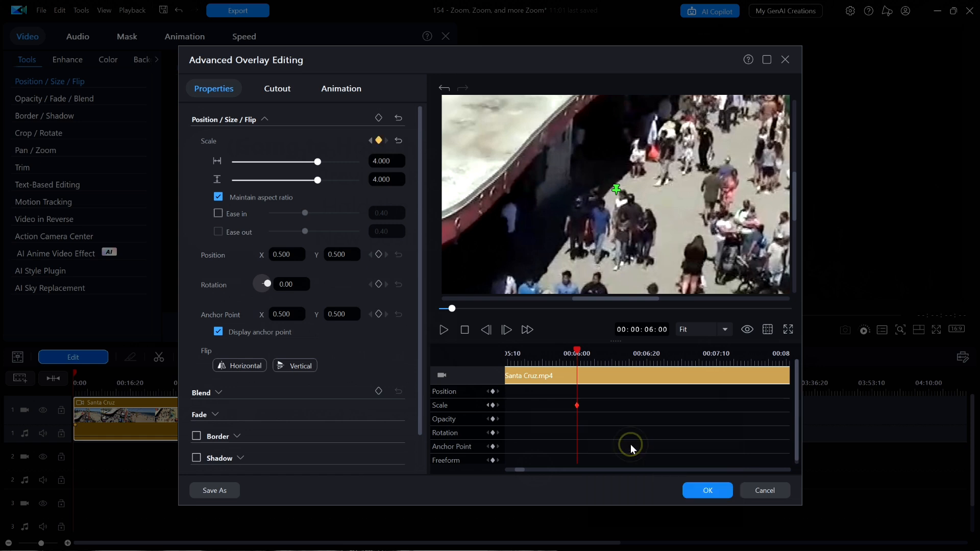
# - Set the Santa Cruz video's scale to 1.0 at 00:00:08:00 to zoom back out
pyautogui.click(551, 469)
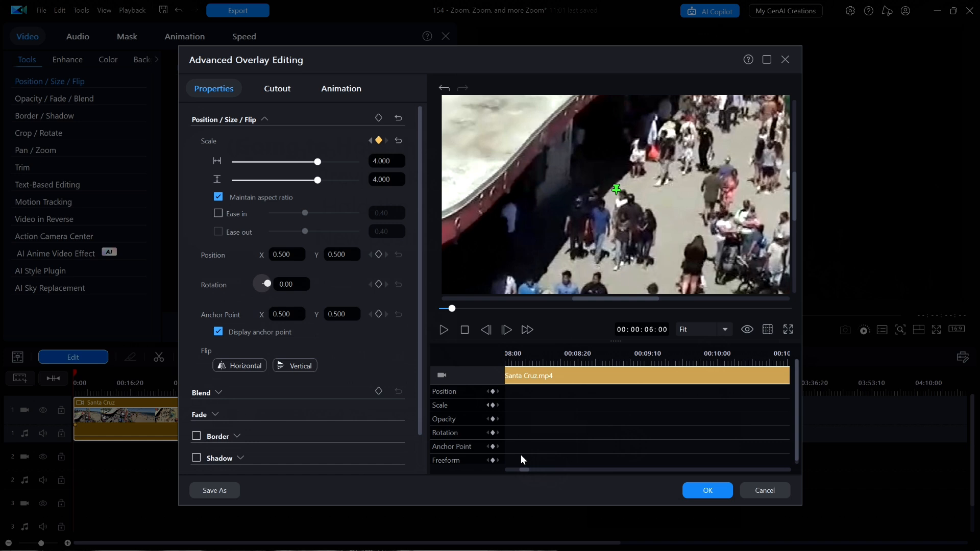
pyautogui.moveTo(524, 469); pyautogui.dragTo(523, 469)
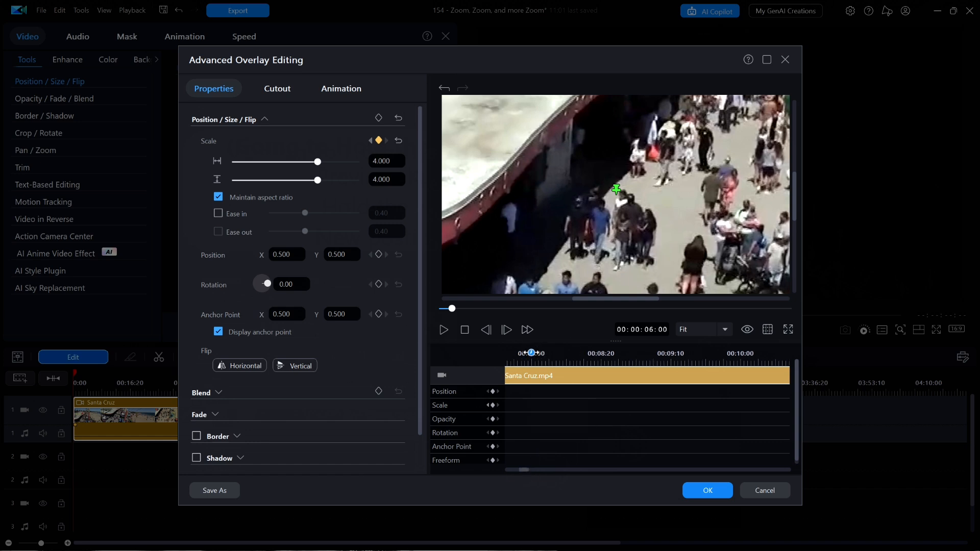
pyautogui.click(531, 353)
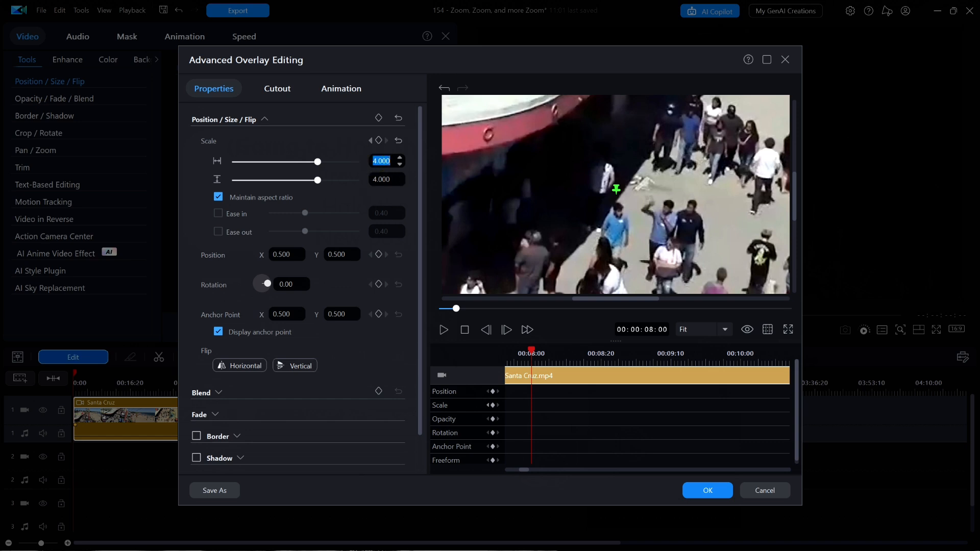
pyautogui.write('1.')
pyautogui.press('Return')
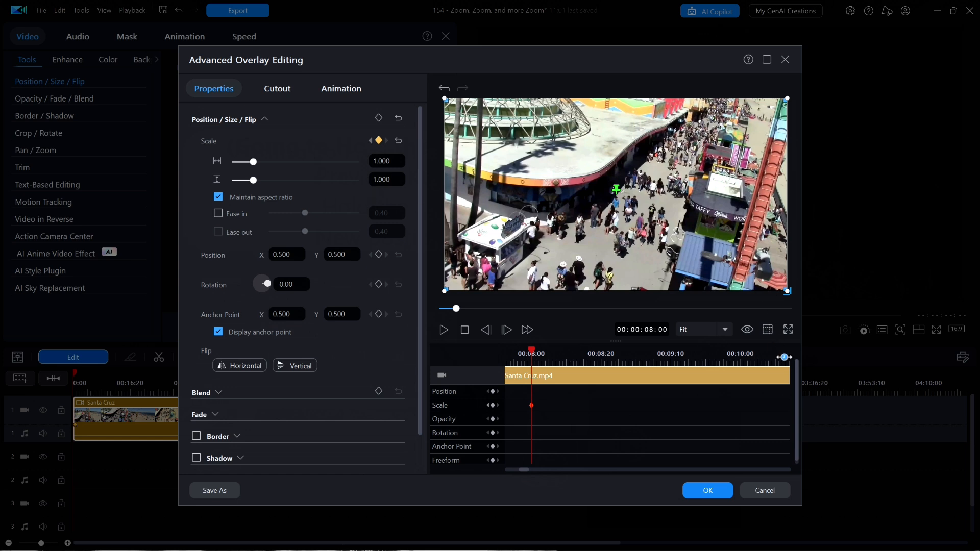
# - Preview the Santa Cruz video's zoom animation, apply the advanced edits, and play the result on the main timeline
pyautogui.moveTo(784, 357); pyautogui.dragTo(503, 357)
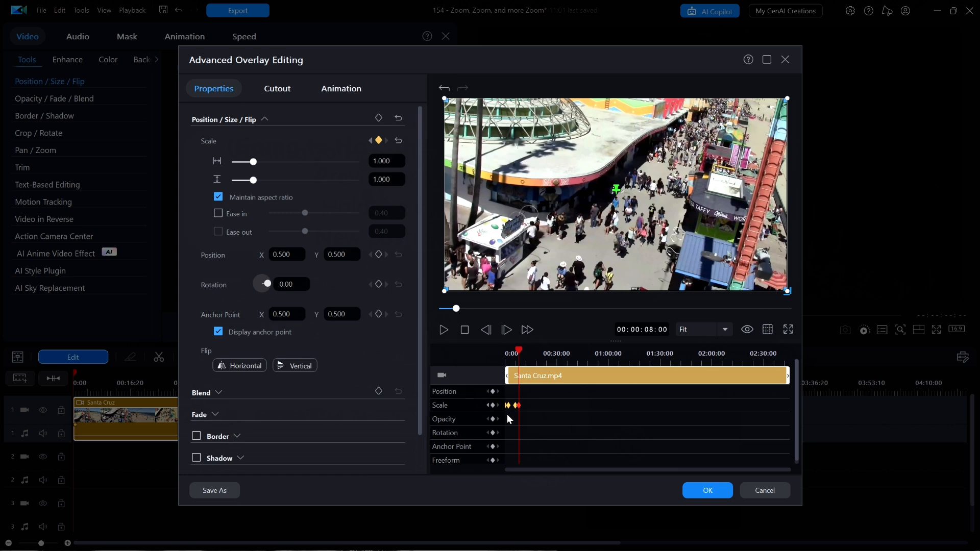
pyautogui.click(443, 331)
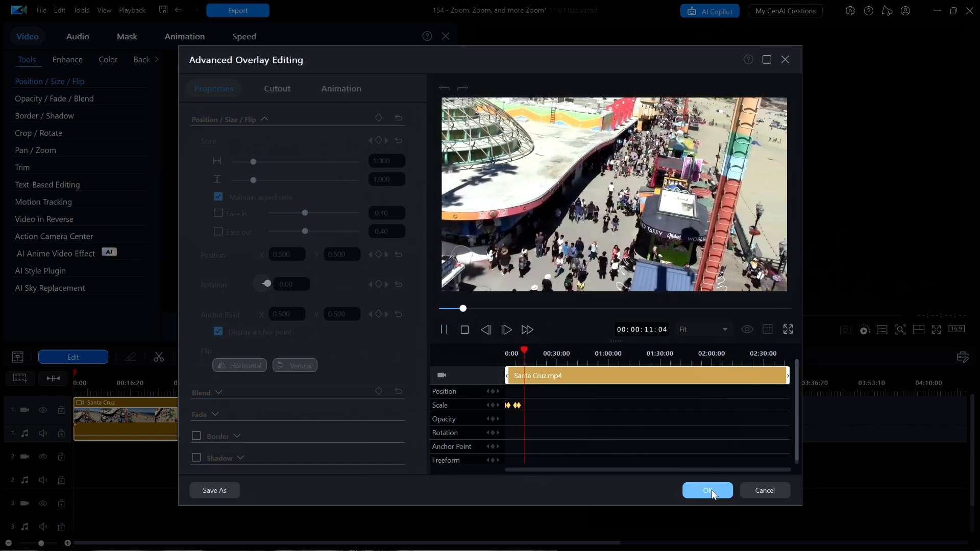
pyautogui.click(707, 492)
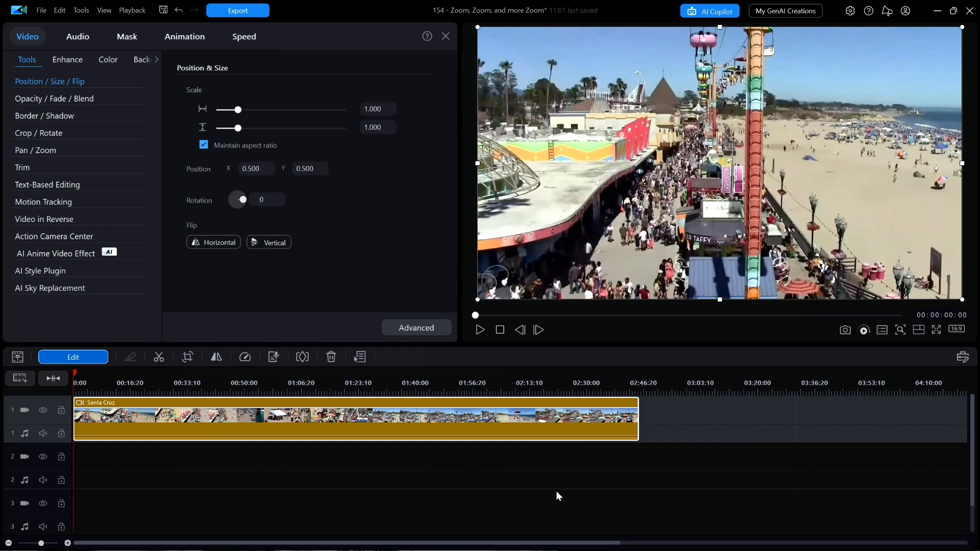
pyautogui.click(478, 331)
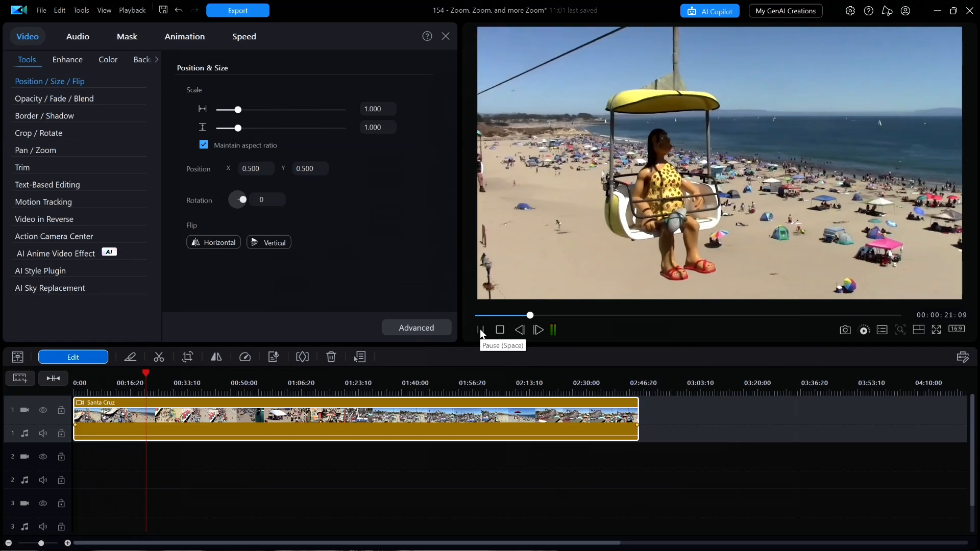
pyautogui.click(481, 331)
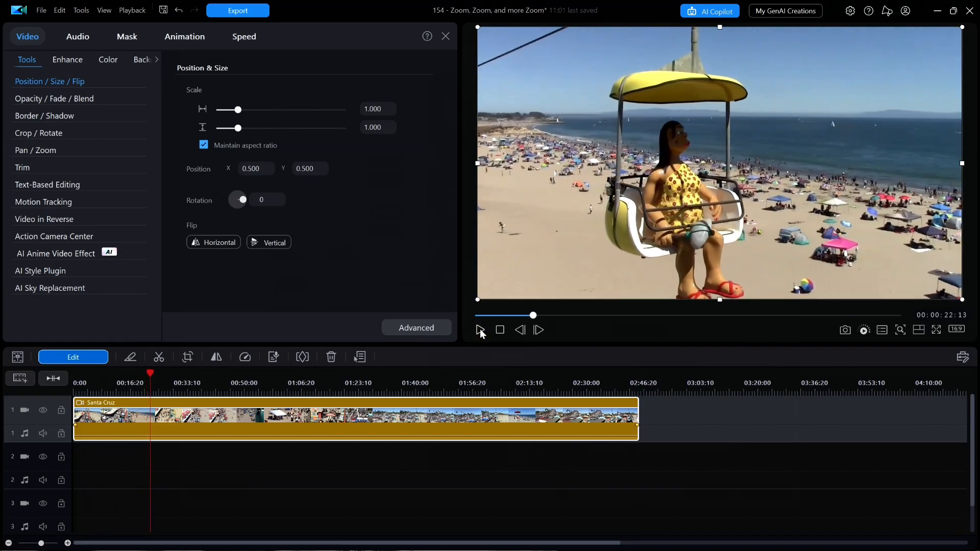